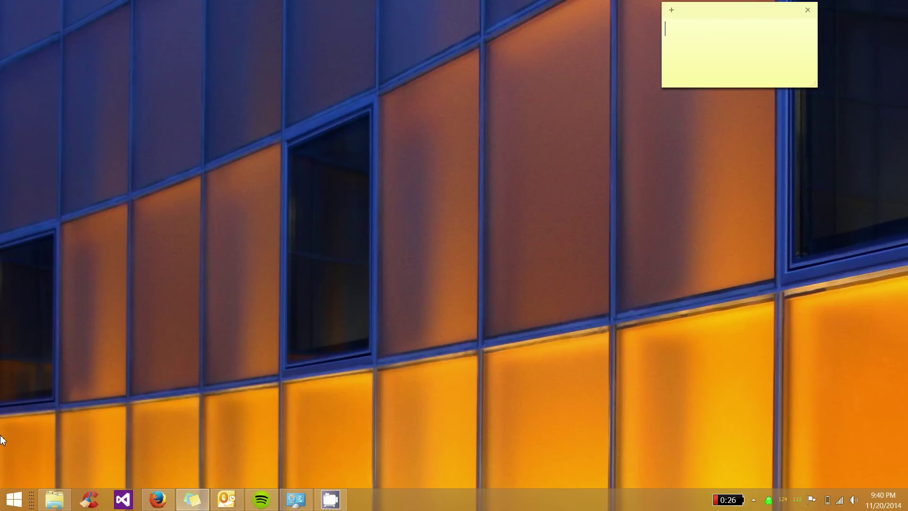
Launch the Print Management console by searching printmanagement.msc from the Start screen
{"action": "left_click", "coordinate": [15, 499]}
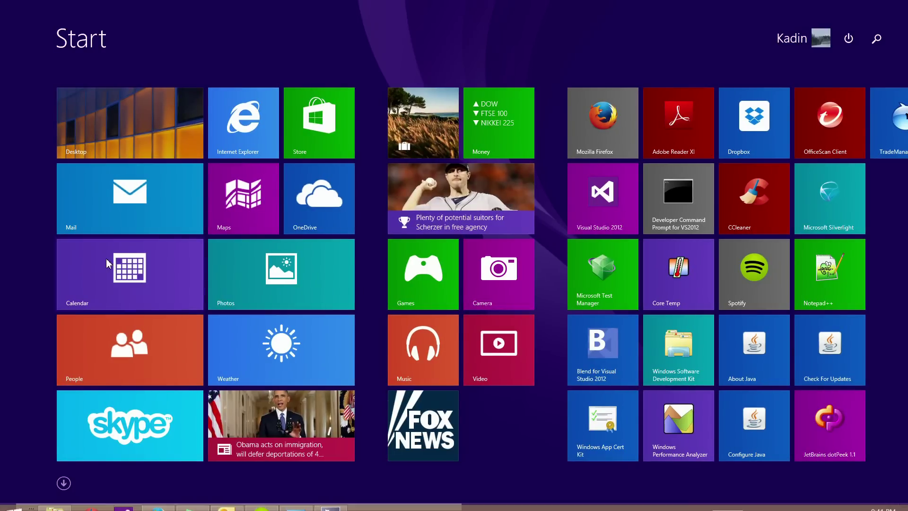
{"action": "left_click", "coordinate": [138, 130]}
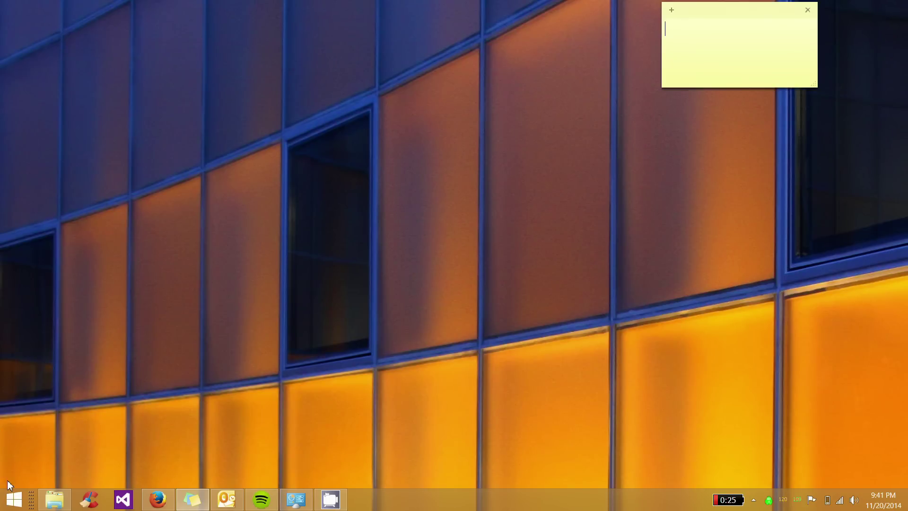
{"action": "left_click", "coordinate": [10, 498]}
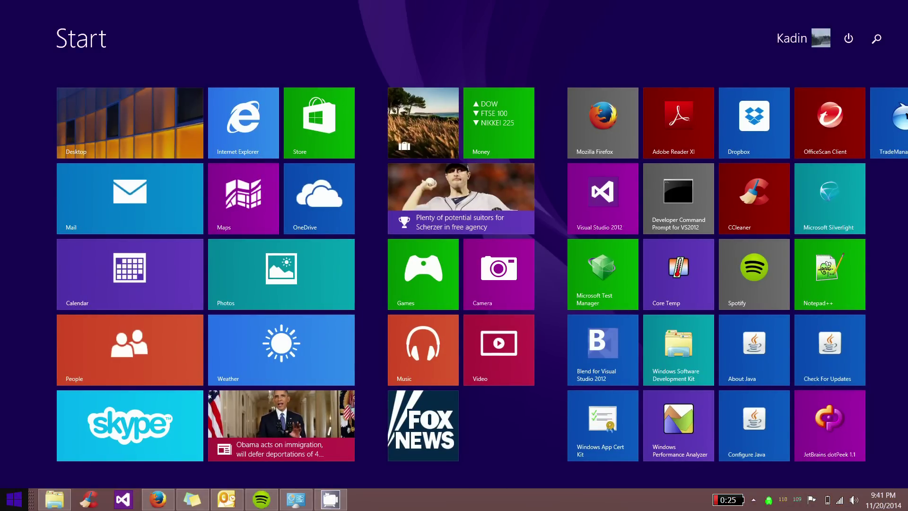
{"action": "type", "text": "pr"}
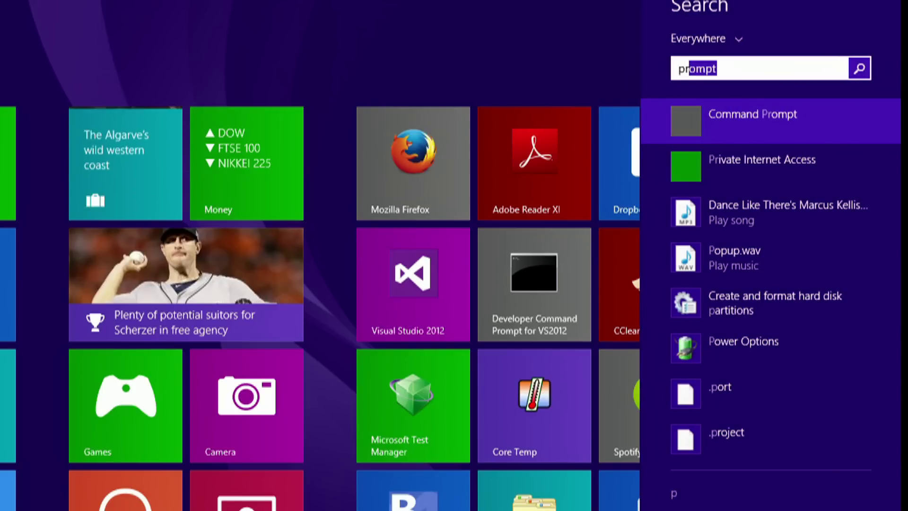
{"action": "type", "text": "intma"}
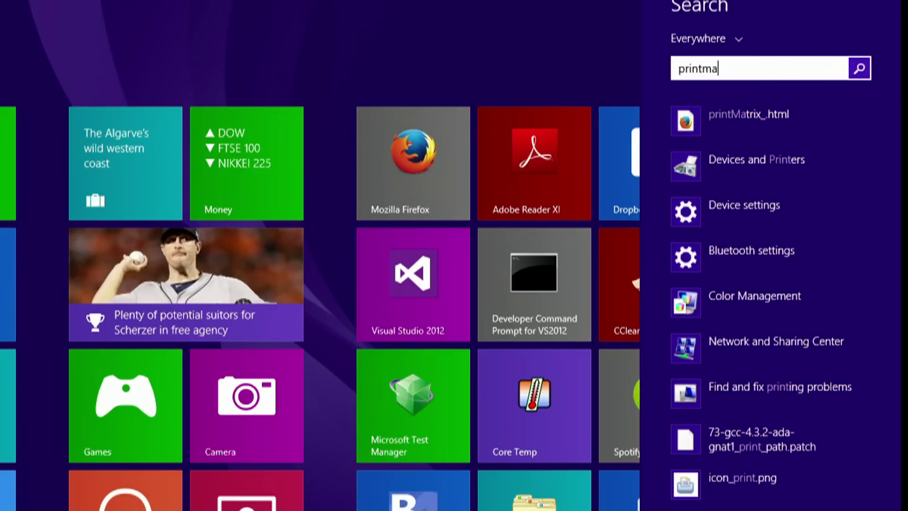
{"action": "type", "text": "nagement.msc"}
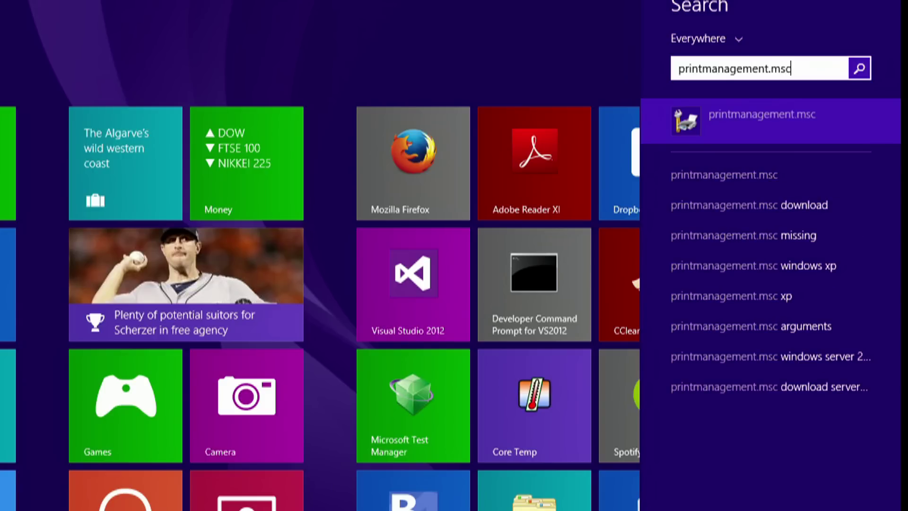
{"action": "key", "text": "Return"}
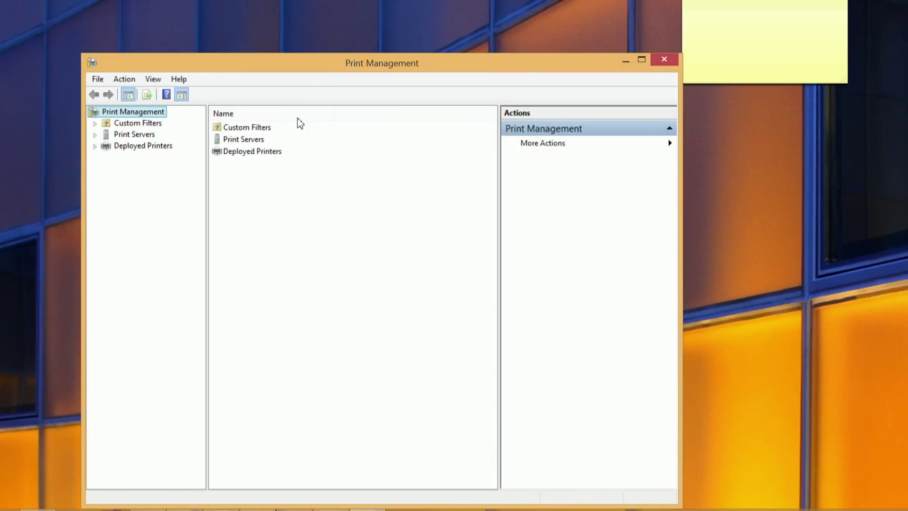
Run Migrate Printers from the Print Management root and pick exporting queues and drivers to a file
{"action": "left_click_drag", "start_coordinate": [297, 68], "coordinate": [323, 55]}
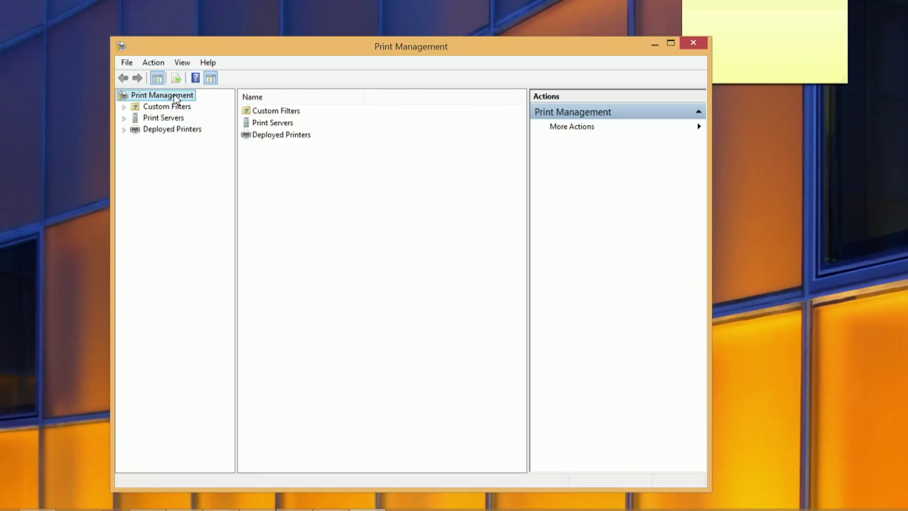
{"action": "right_click", "coordinate": [176, 98]}
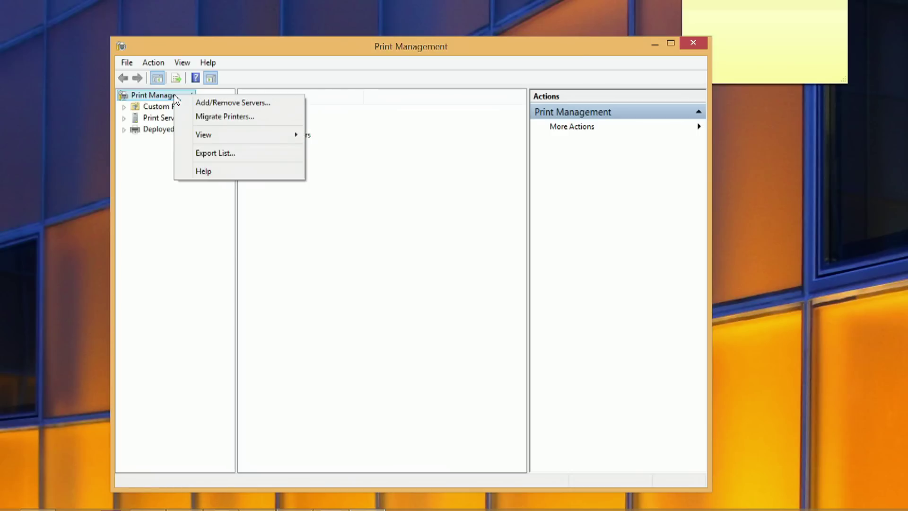
{"action": "left_click", "coordinate": [212, 117]}
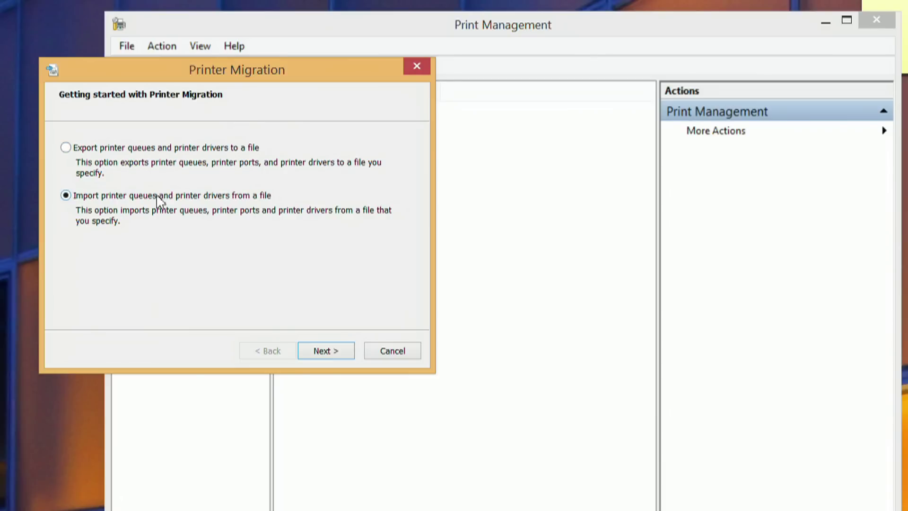
{"action": "left_click", "coordinate": [66, 147]}
Export from This print server (\\XPS-PC) and accept the listed queues and drivers to export
{"action": "left_click", "coordinate": [318, 352]}
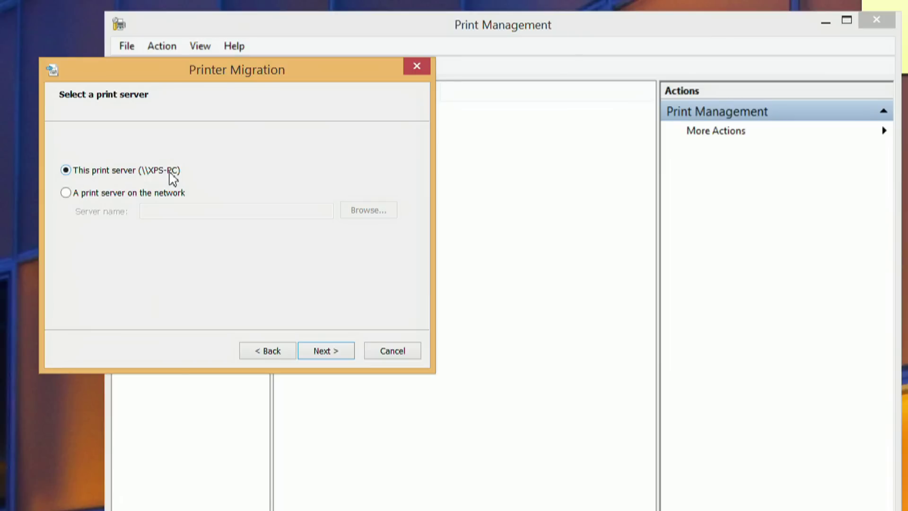
{"action": "left_click", "coordinate": [326, 351]}
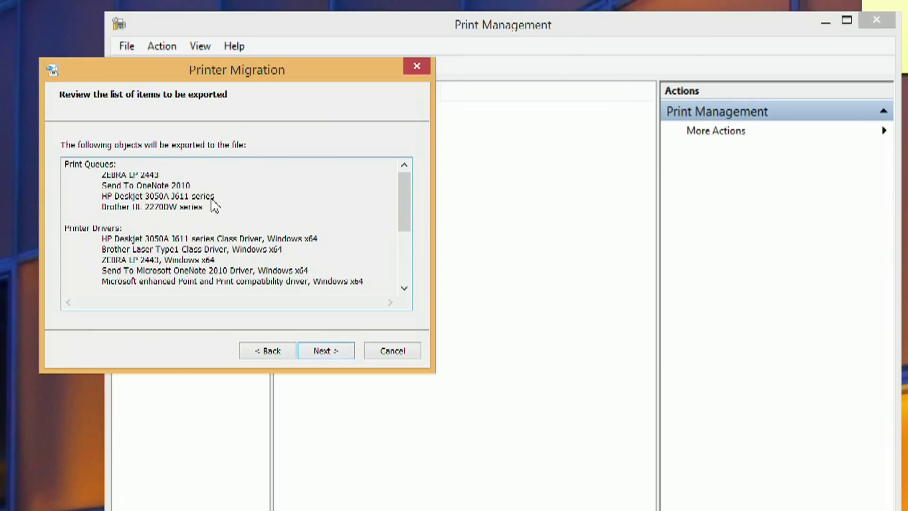
{"action": "mouse_move", "coordinate": [403, 191]}
{"action": "left_mouse_down"}
{"action": "mouse_move", "coordinate": [403, 255]}
{"action": "mouse_move", "coordinate": [410, 178]}
{"action": "left_mouse_up"}
{"action": "left_click_drag", "start_coordinate": [402, 201], "coordinate": [406, 257]}
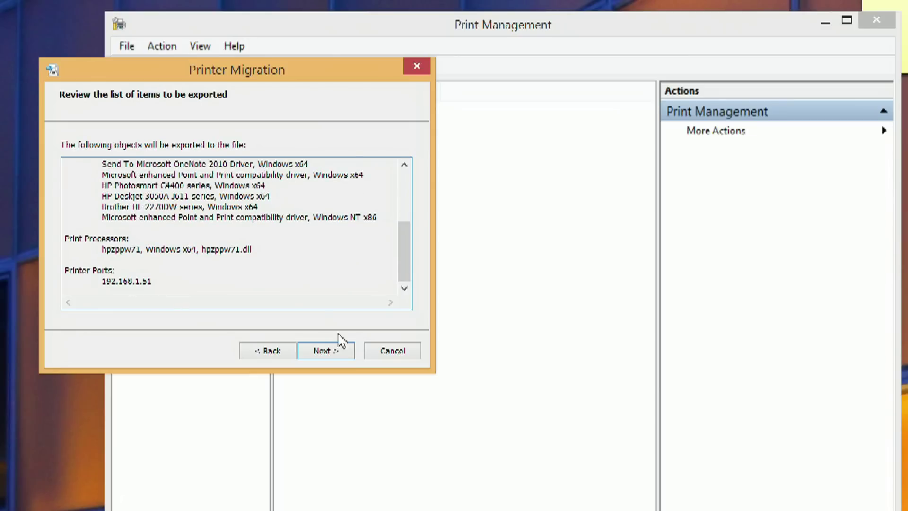
{"action": "left_click", "coordinate": [335, 352]}
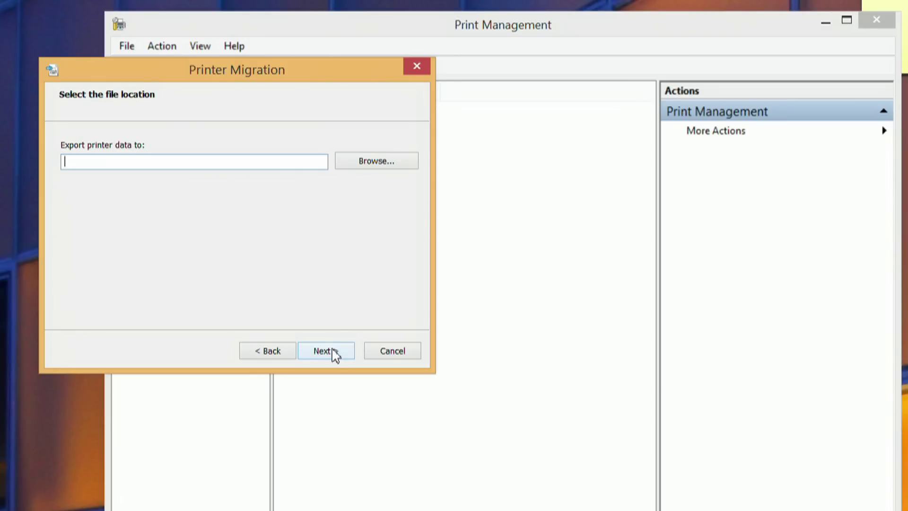
Browse to the Untitled (E:) drive as the export file location
{"action": "left_click", "coordinate": [382, 164]}
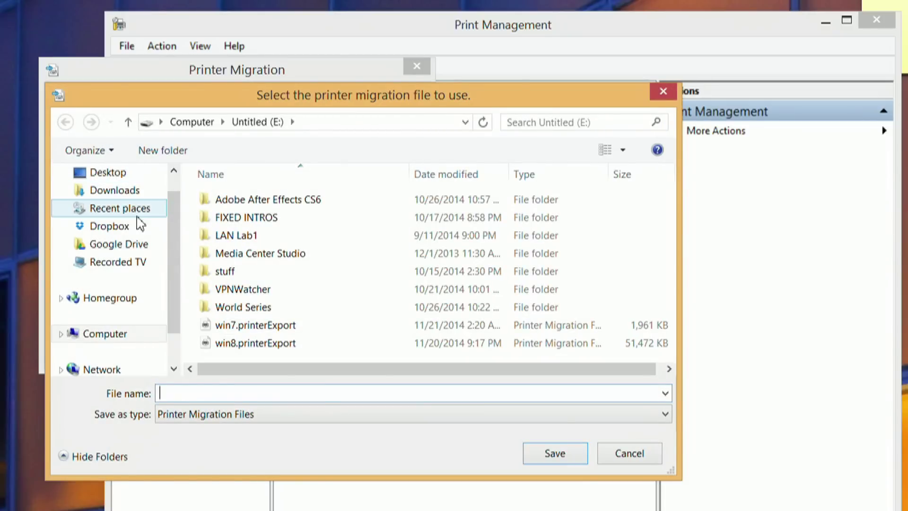
{"action": "left_click_drag", "start_coordinate": [171, 326], "coordinate": [172, 363]}
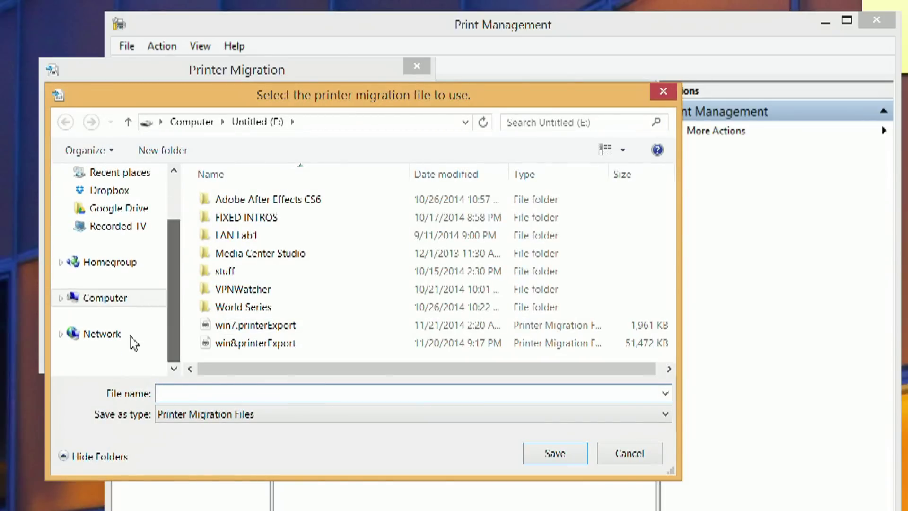
{"action": "left_click", "coordinate": [111, 299]}
{"action": "left_click_drag", "start_coordinate": [665, 304], "coordinate": [671, 374]}
{"action": "double_click", "coordinate": [358, 361]}
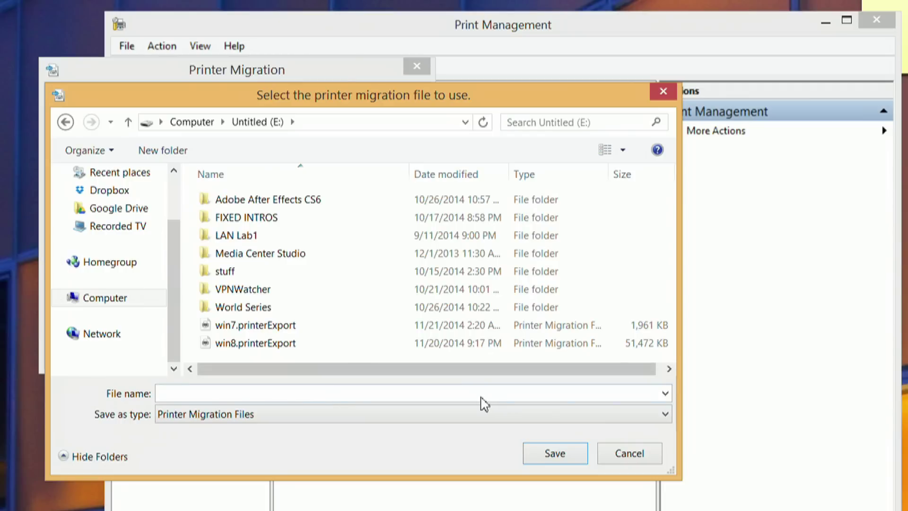
Save the export as test.printerExport, run the export and close the finished wizard
{"action": "left_click", "coordinate": [336, 396]}
{"action": "type", "text": "test"}
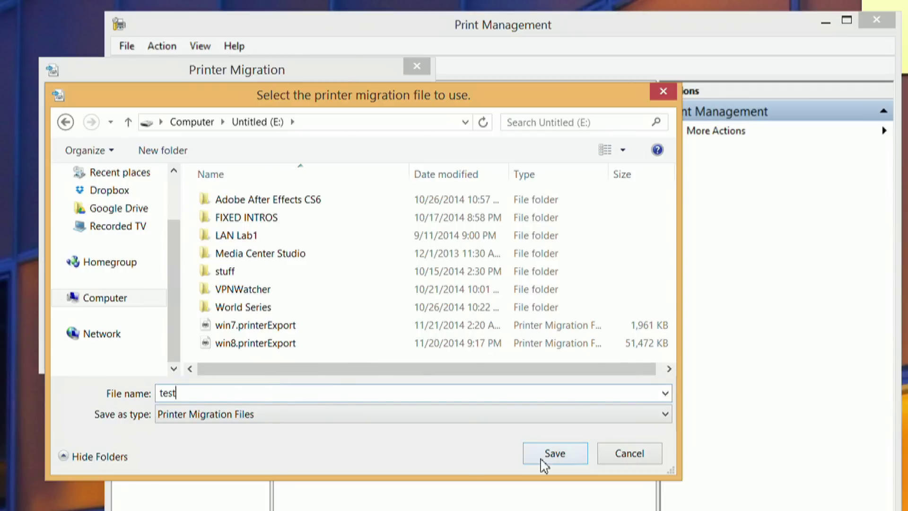
{"action": "left_click", "coordinate": [544, 455]}
{"action": "left_click", "coordinate": [340, 357]}
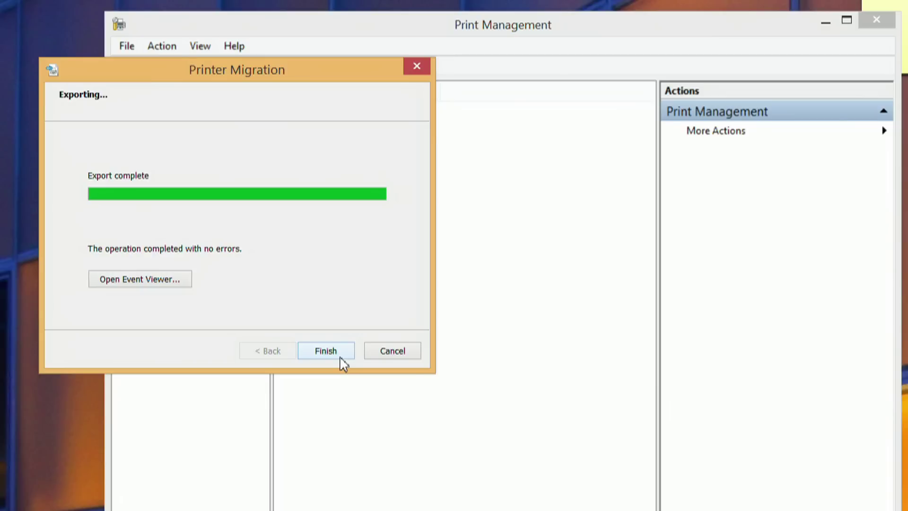
{"action": "left_click", "coordinate": [331, 352]}
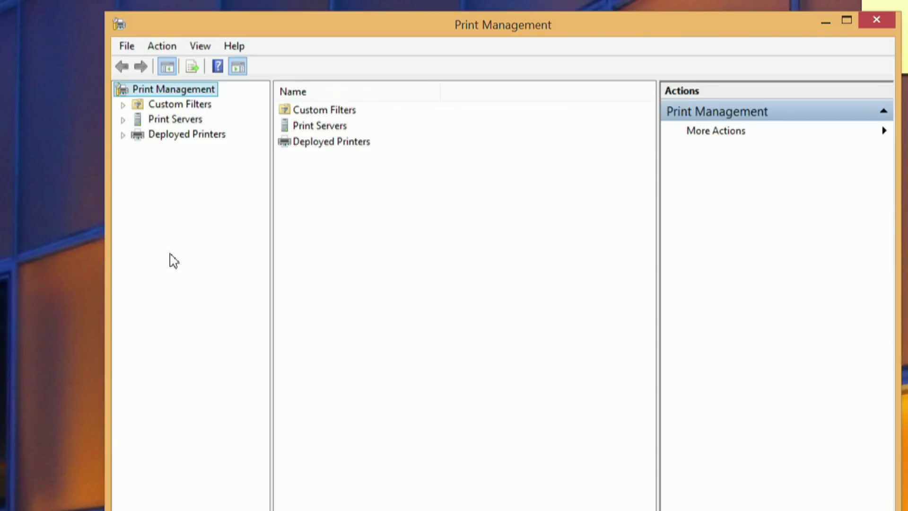
{"action": "right_click", "coordinate": [191, 91]}
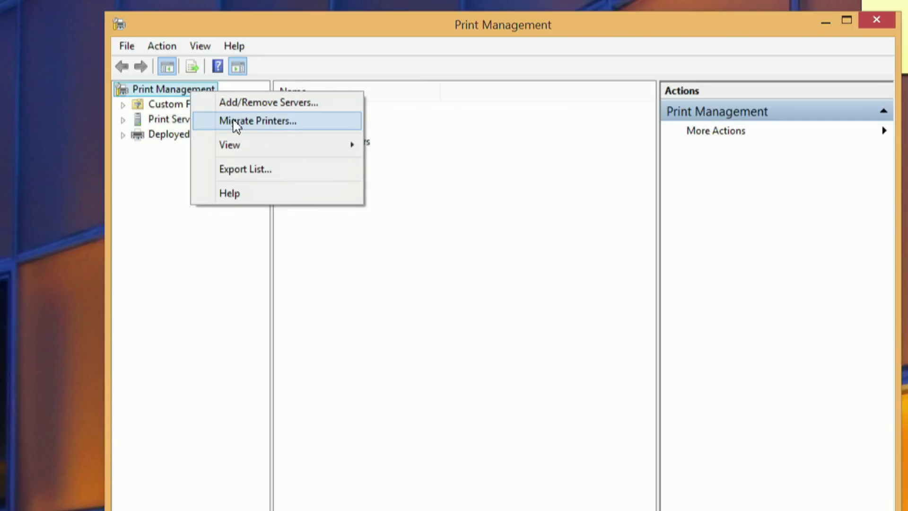
{"action": "left_click", "coordinate": [236, 122]}
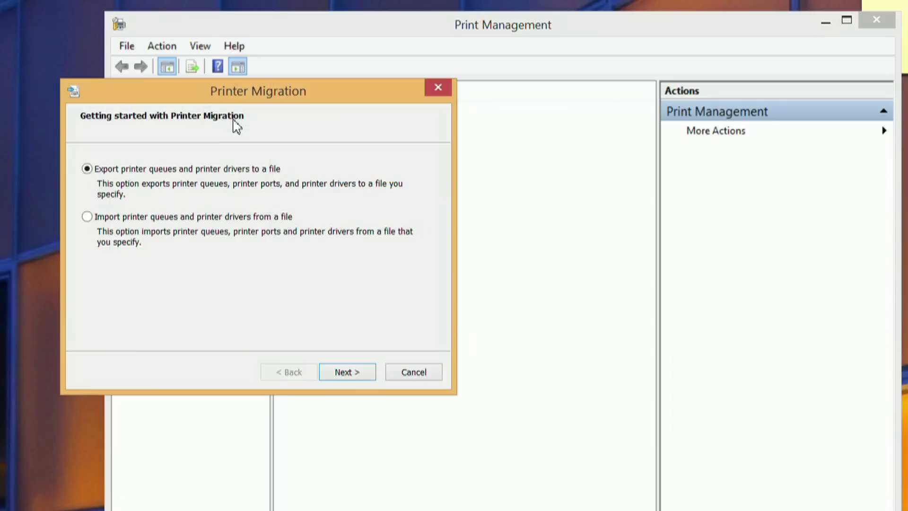
{"action": "left_click", "coordinate": [87, 217]}
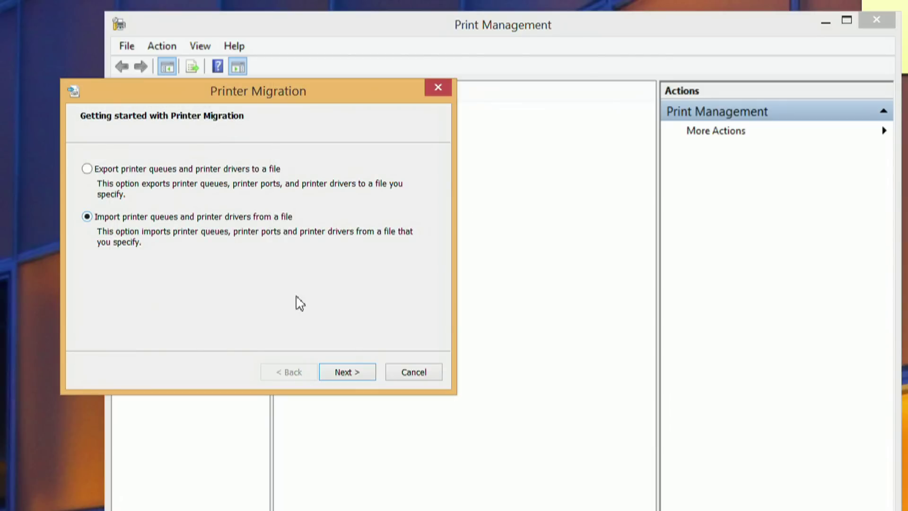
{"action": "left_click", "coordinate": [349, 374]}
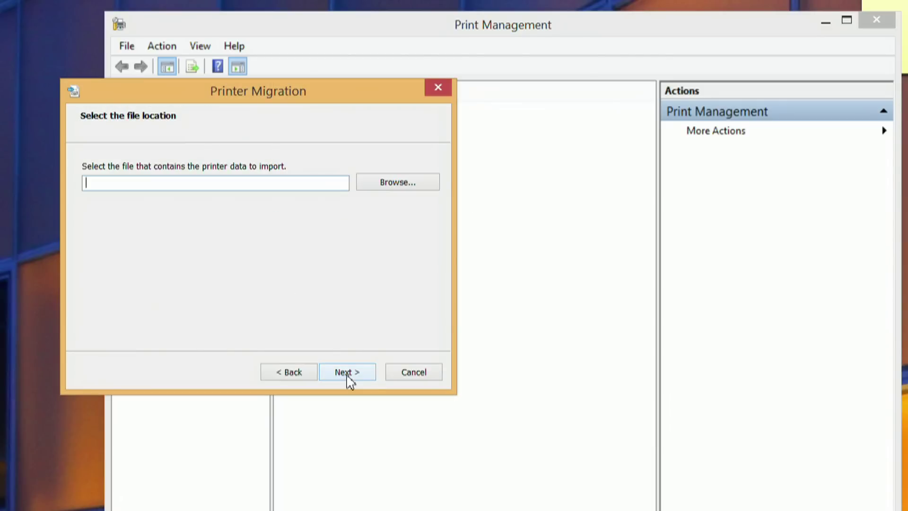
{"action": "left_click", "coordinate": [387, 188]}
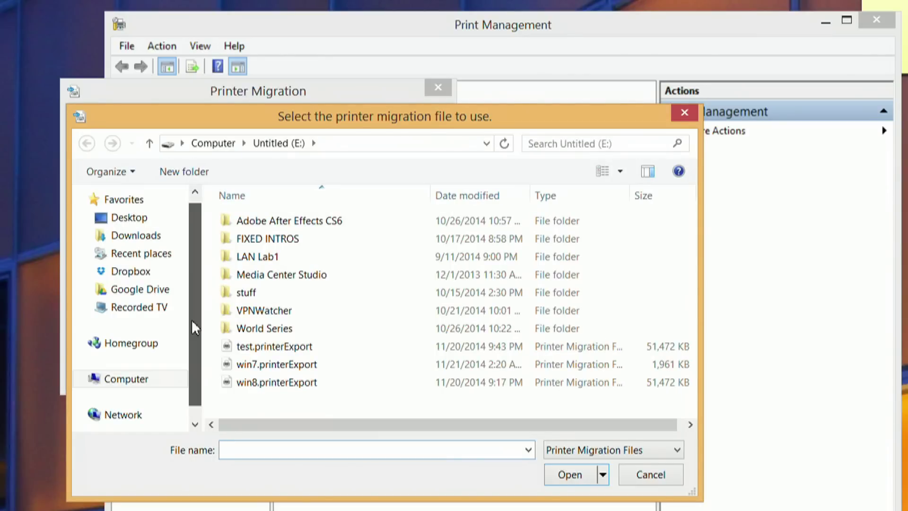
{"action": "scroll", "coordinate": [197, 326], "scroll_direction": "down", "scroll_amount": 1}
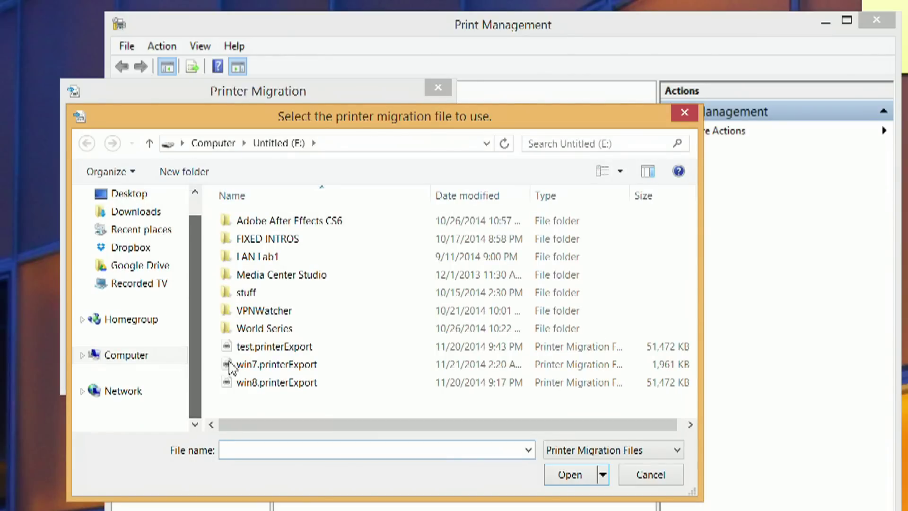
{"action": "left_click", "coordinate": [268, 368]}
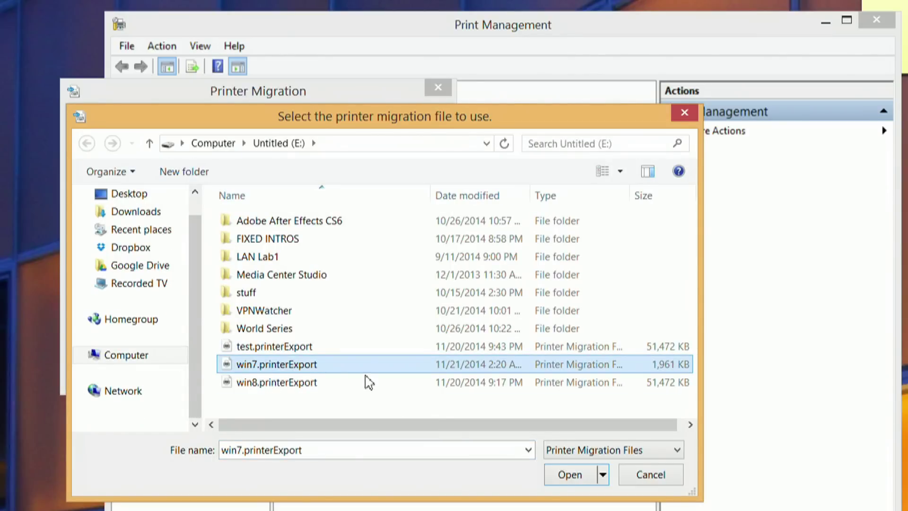
{"action": "left_click", "coordinate": [567, 475]}
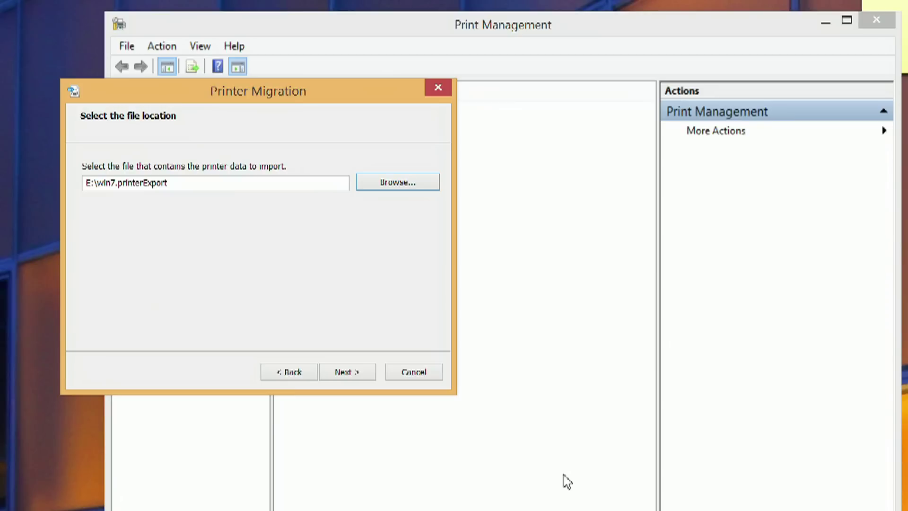
{"action": "left_click", "coordinate": [353, 374]}
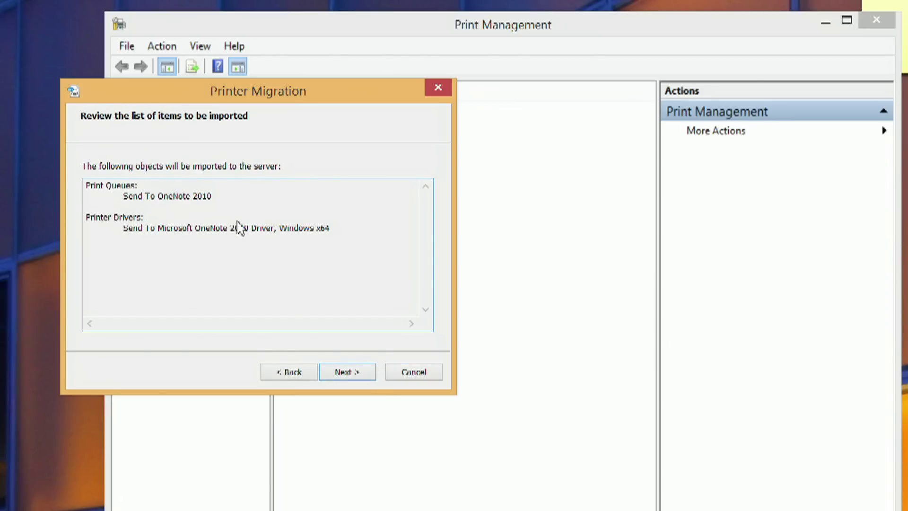
{"action": "left_click", "coordinate": [289, 372]}
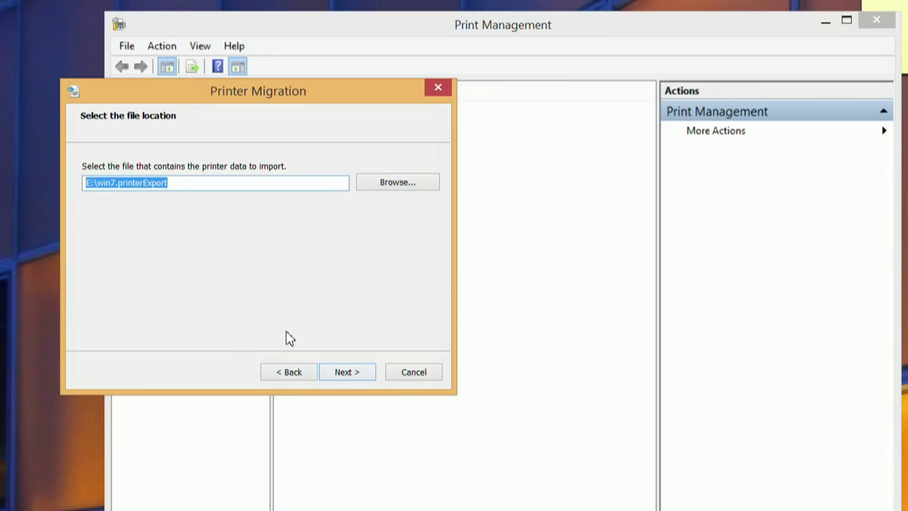
Open win8.printerExport from drive E: and review its queues, drivers, port 192.168.1.51 and hpzppw71 processor
{"action": "left_click", "coordinate": [406, 374]}
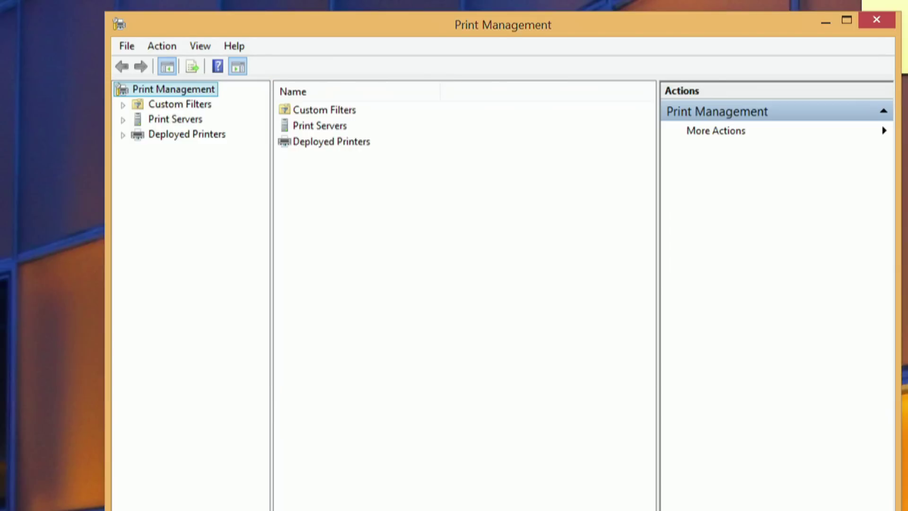
{"action": "key", "text": "alt+Tab"}
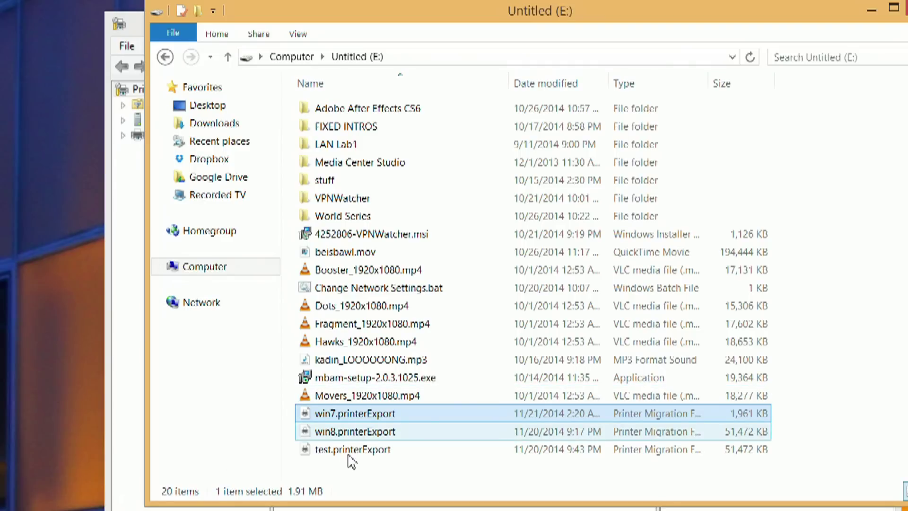
{"action": "double_click", "coordinate": [385, 432]}
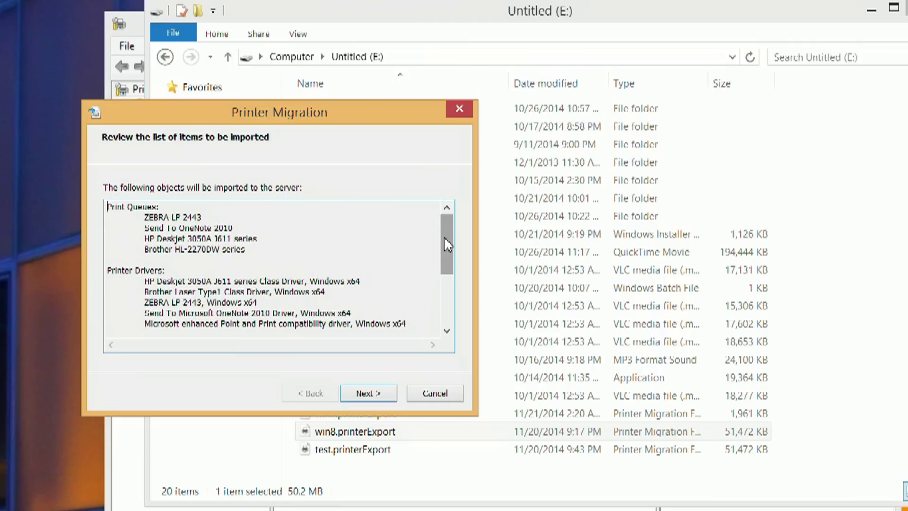
{"action": "scroll", "coordinate": [447, 245], "scroll_direction": "down", "scroll_amount": 4}
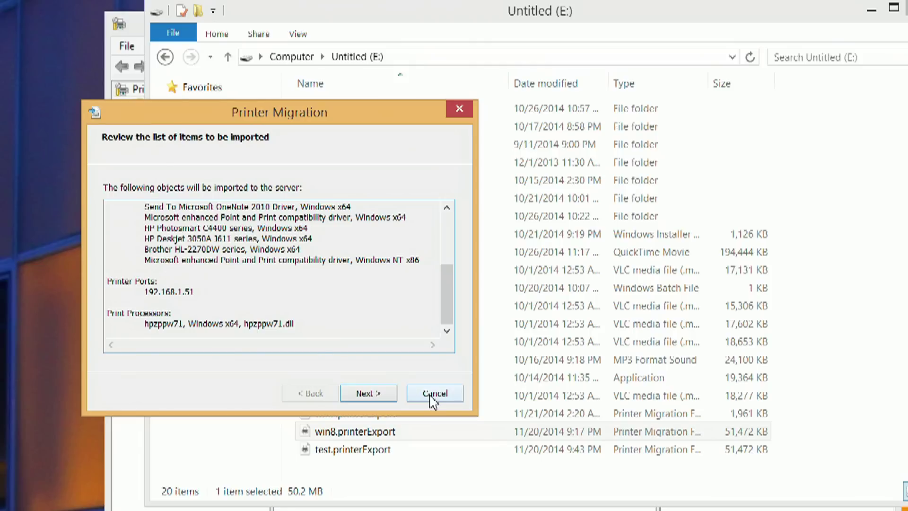
{"action": "left_click_drag", "start_coordinate": [331, 112], "coordinate": [251, 10]}
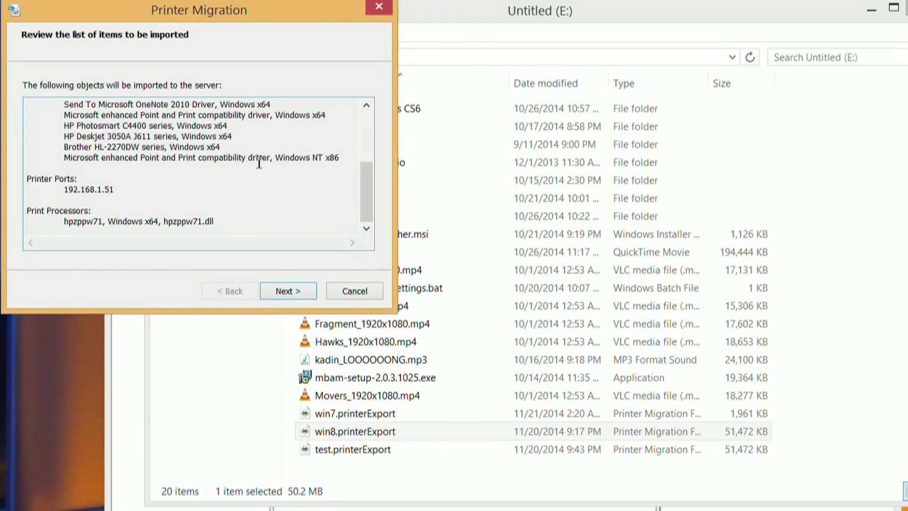